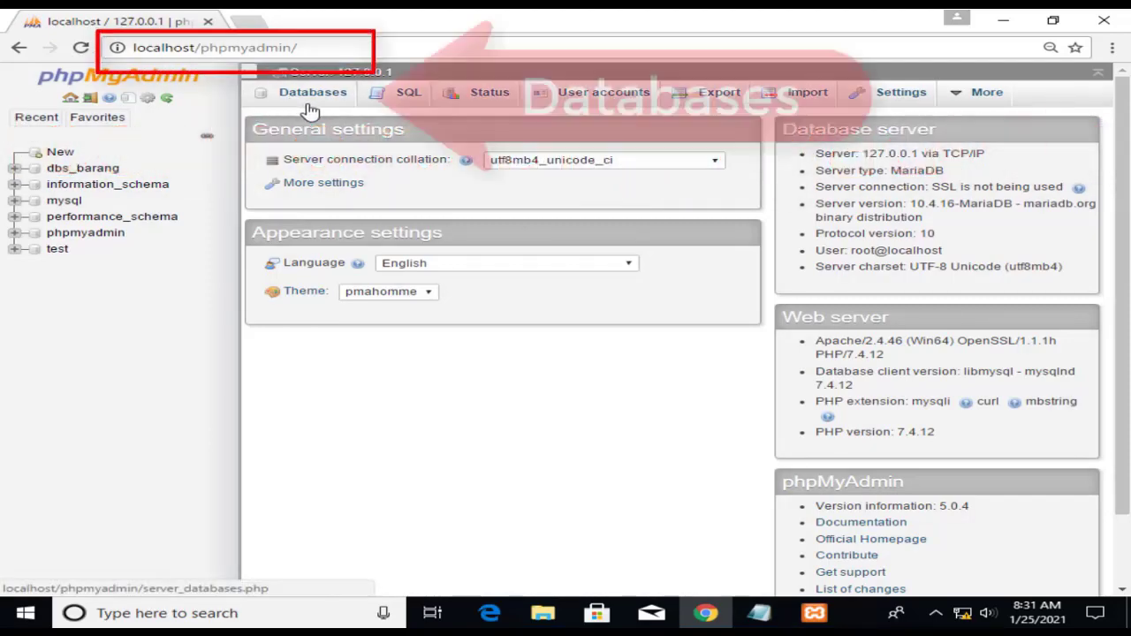
# - Open the SQL query editor for the dbs_barang database
pyautogui.click(310, 105)
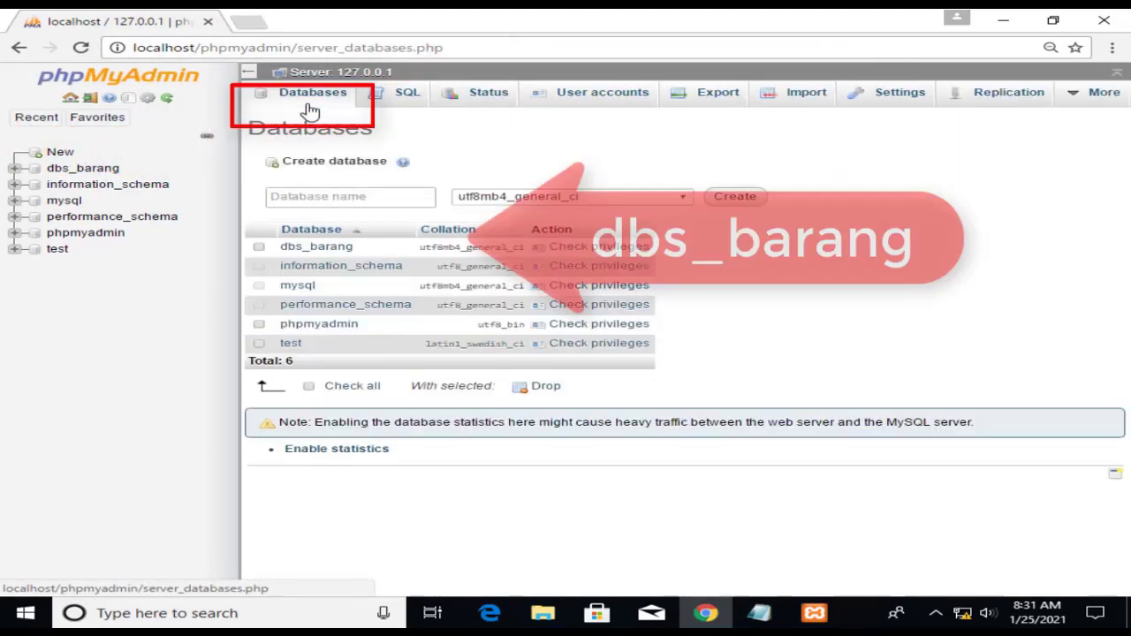
pyautogui.click(348, 253)
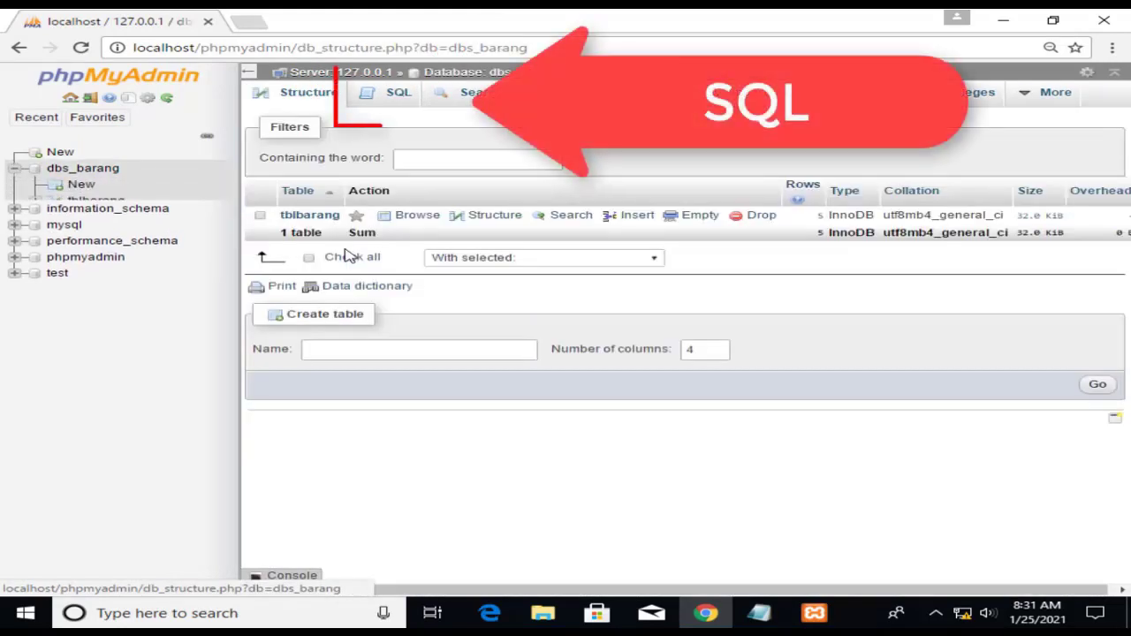
pyautogui.click(384, 99)
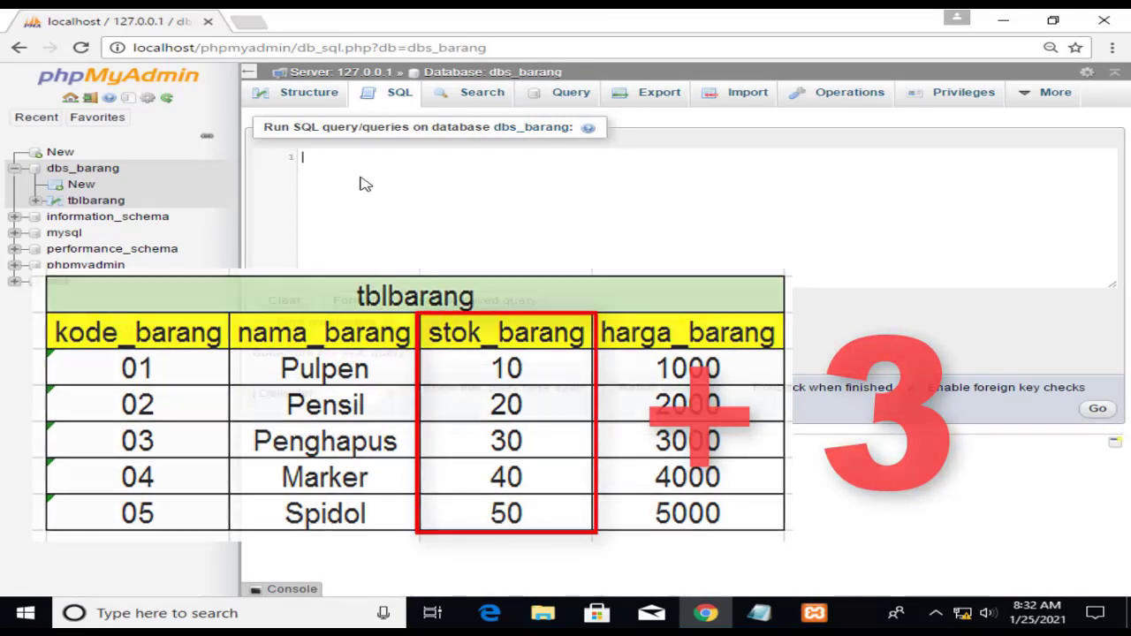
# - Run SELECT *,3 as jumlah_penambahan, stok_barang + 3 as hasil_dari_penambahan FROM tblbarang and view the added result columns
pyautogui.write('SELECT *, 3 as jumlah_penambahan, stok_barang + 3 as hasil_dari_penambahan FROM tblbarang')
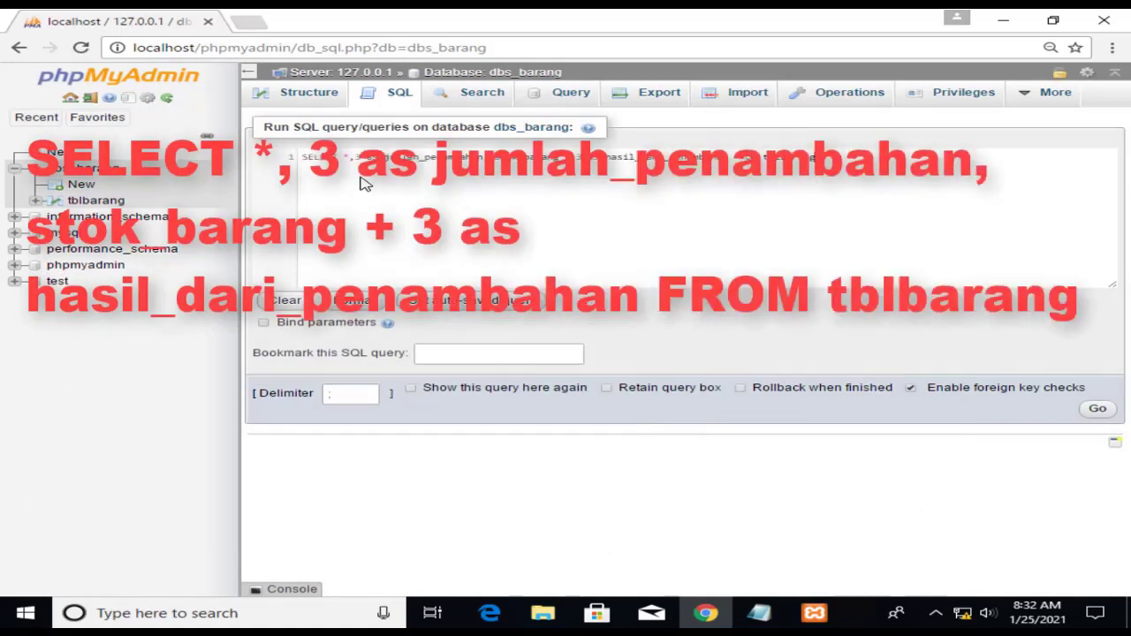
pyautogui.click(1108, 412)
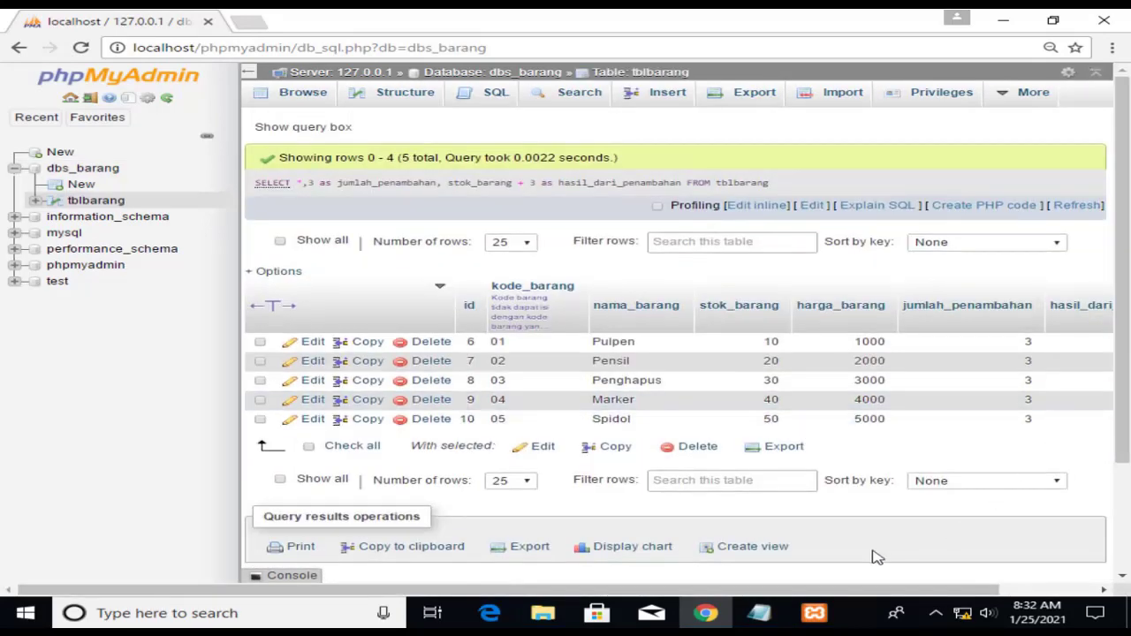
pyautogui.moveTo(821, 590); pyautogui.dragTo(968, 597)
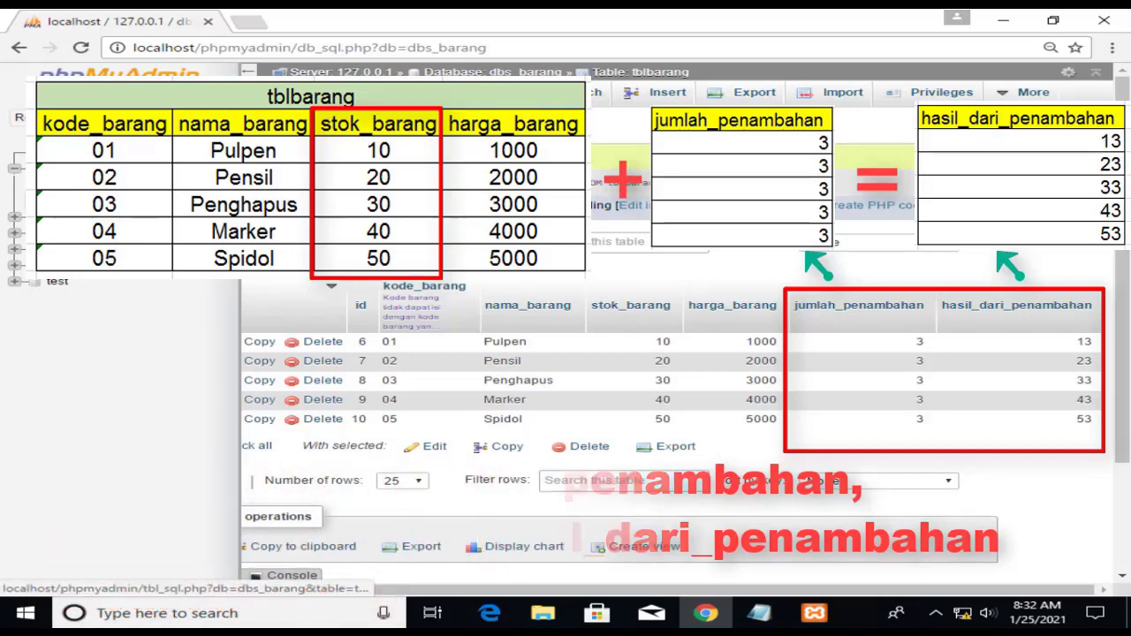
# - Replace the default tblbarang query with SELECT *,500 as jumlah_pengurangan, harga_barang - 500 as hasil_dari_pengurangan FROM tblbarang, run it and view the calculated columns
pyautogui.click(485, 97)
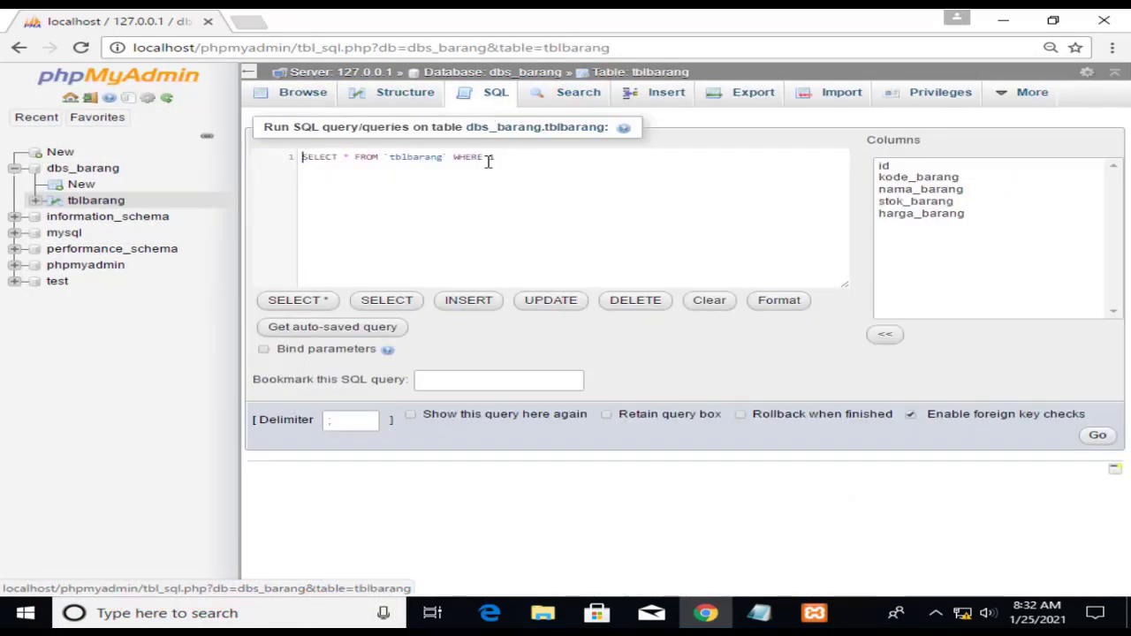
pyautogui.click(292, 159)
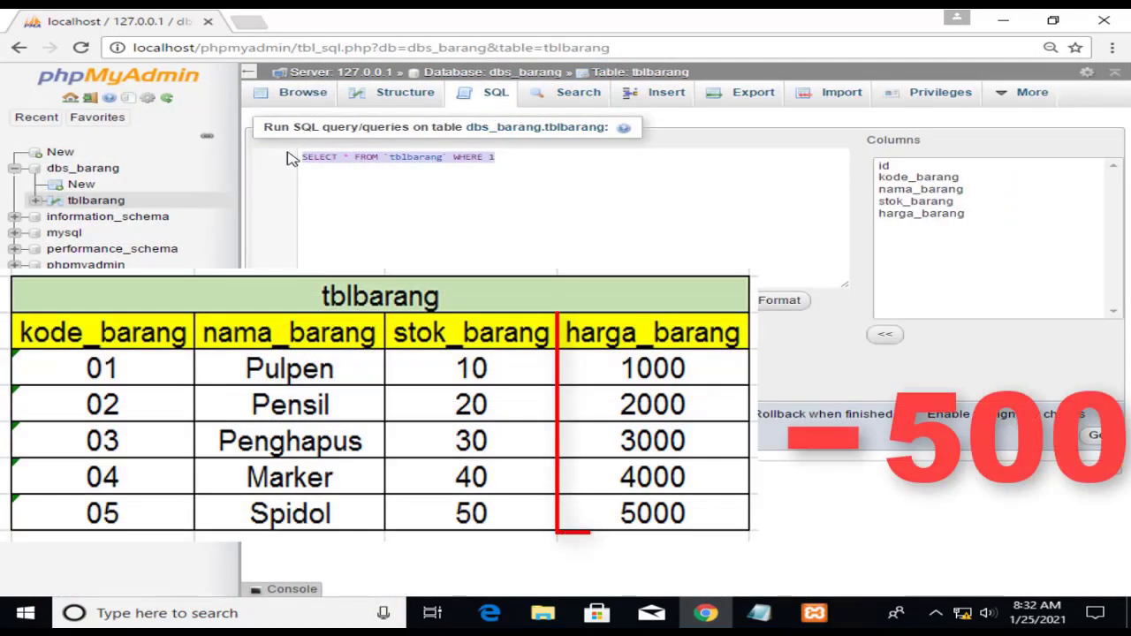
pyautogui.press('BackSpace')
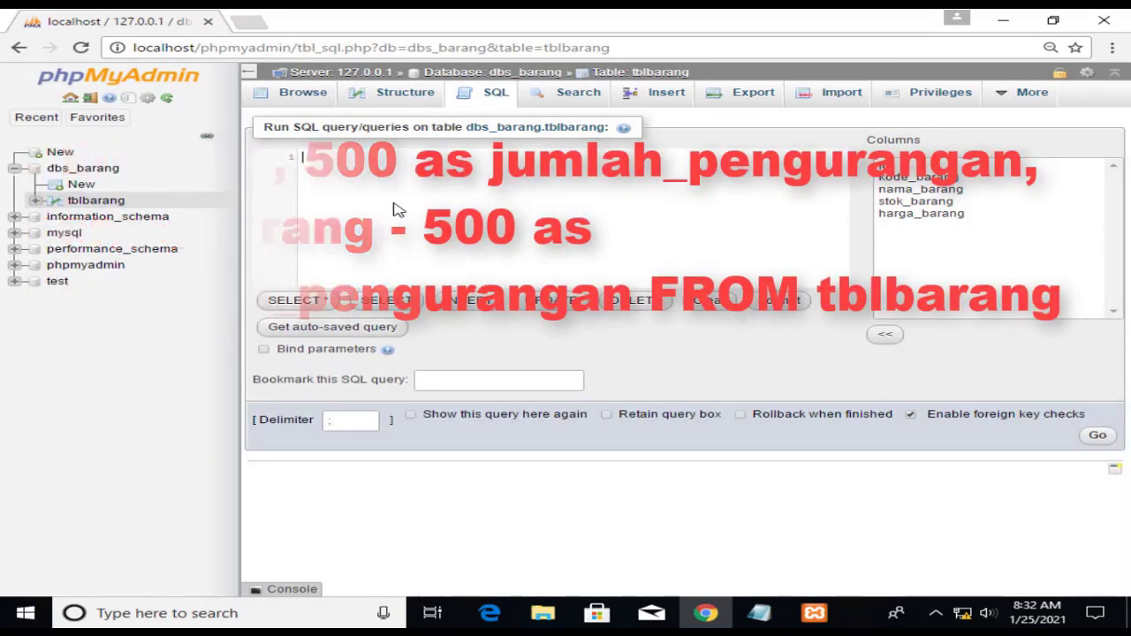
pyautogui.write('SELECT *,500 as jumlah_pengurangan, harga_barang - 500 as hasil_dari_pengurangan FROM tblbarang')
pyautogui.click(1103, 436)
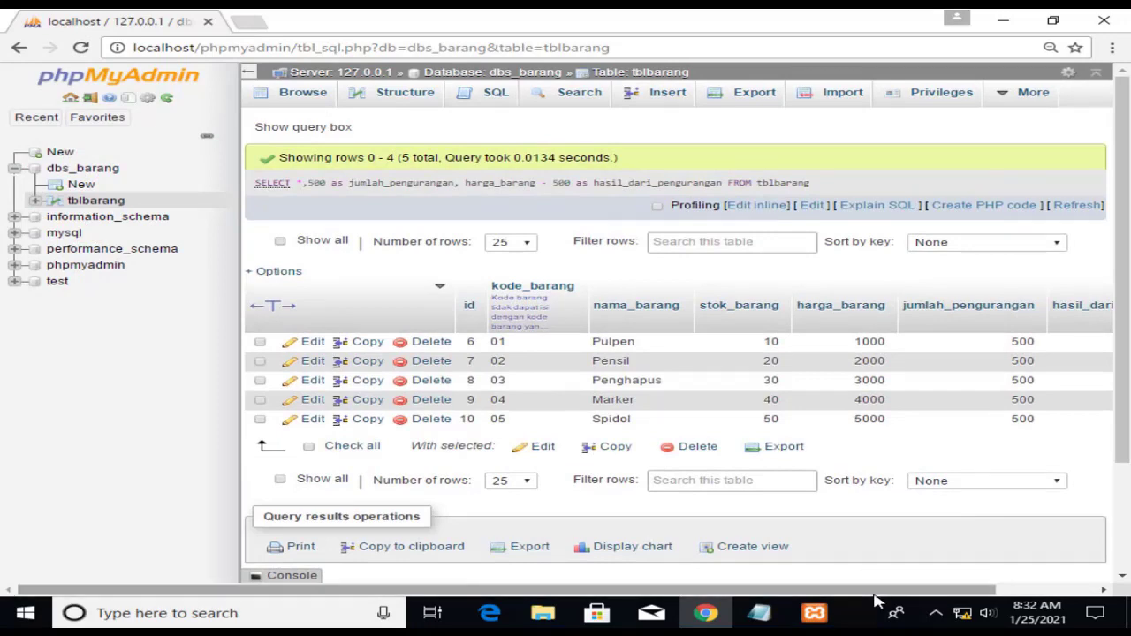
pyautogui.moveTo(881, 591); pyautogui.dragTo(1004, 590)
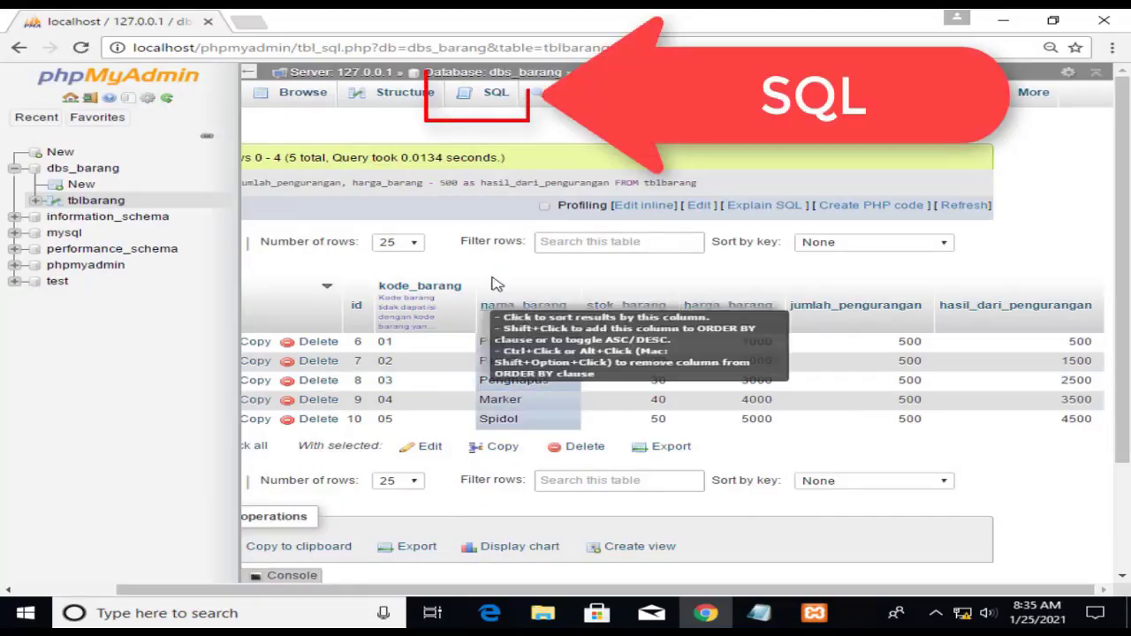
# - Run a new query on tblbarang: SELECT *,stok_barang * harga_barang as hasil_dari_perkalian FROM tblbarang
pyautogui.click(490, 106)
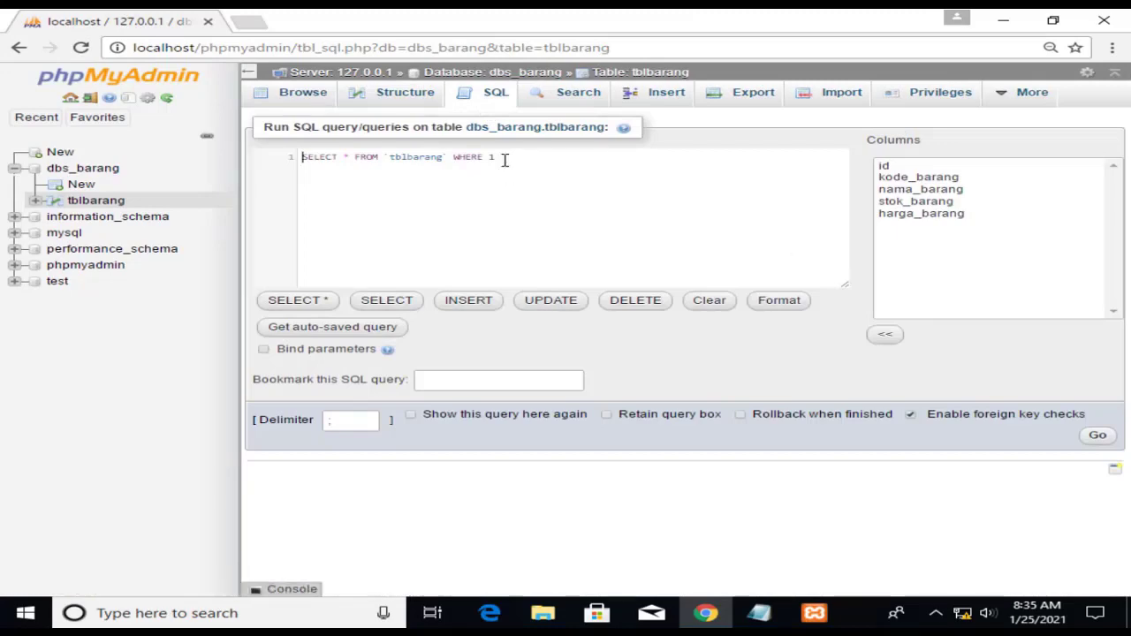
pyautogui.moveTo(497, 157); pyautogui.dragTo(346, 157)
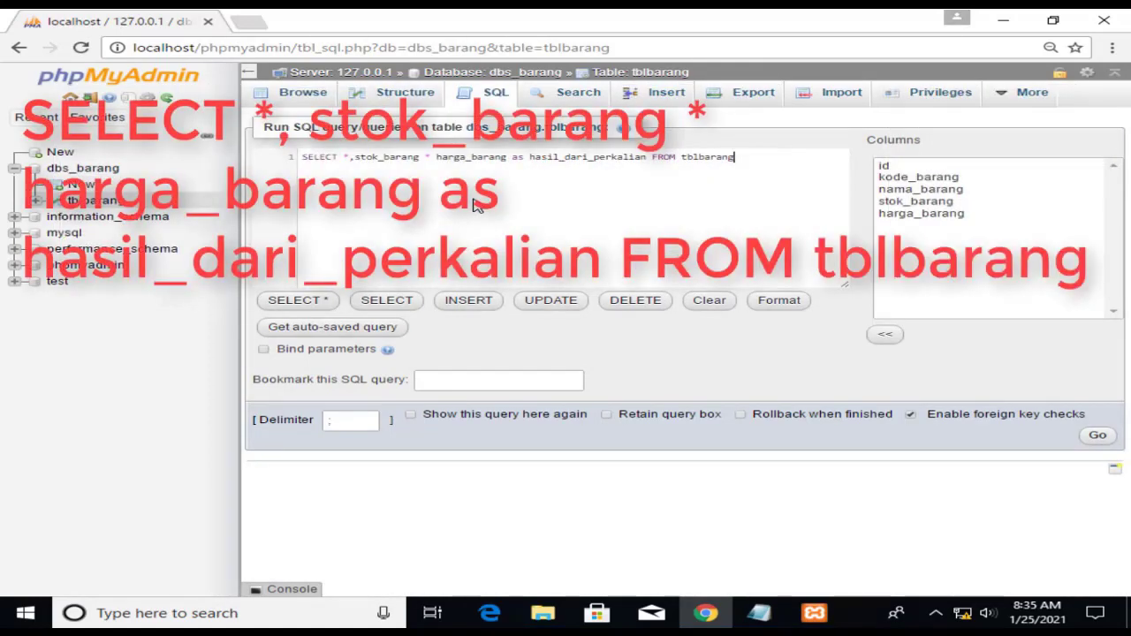
pyautogui.click(1097, 435)
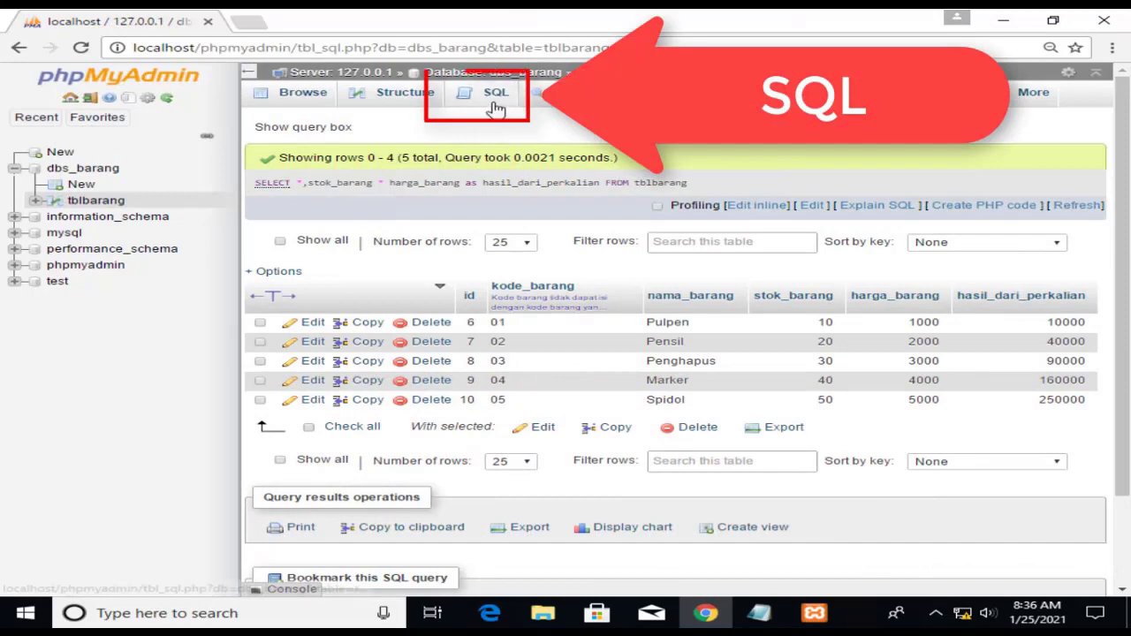
# - Replace the default query with SELECT *,5 as jumlah_pembagian, stok_barang / 5 as hasil_dari_pembagian FROM tblbarang, run it and view the division columns
pyautogui.click(495, 104)
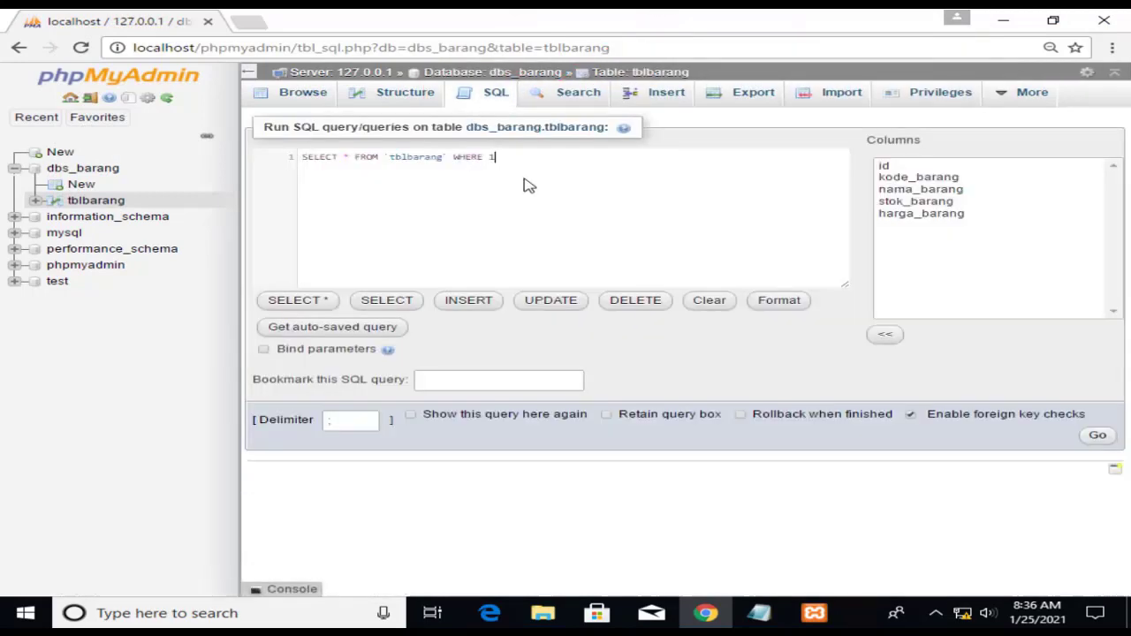
pyautogui.click(528, 179)
pyautogui.press('BackSpace')
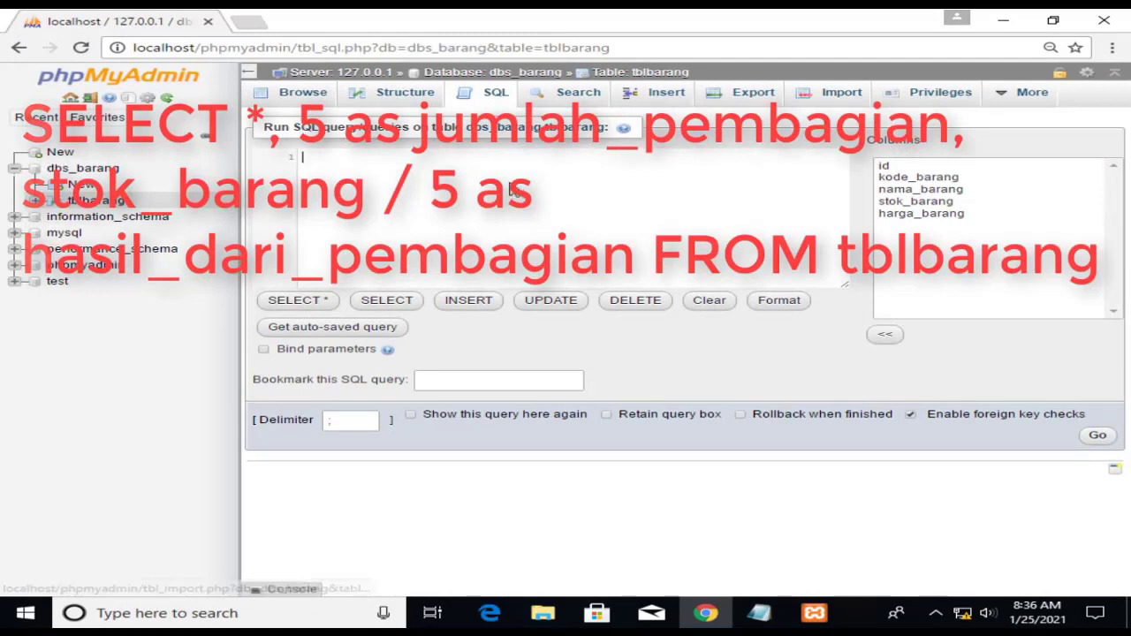
pyautogui.write('SELECT *,5 as jumlah_pembagian, stok_barang / 5 as hasil_dari_pembagian FROM tblbarang')
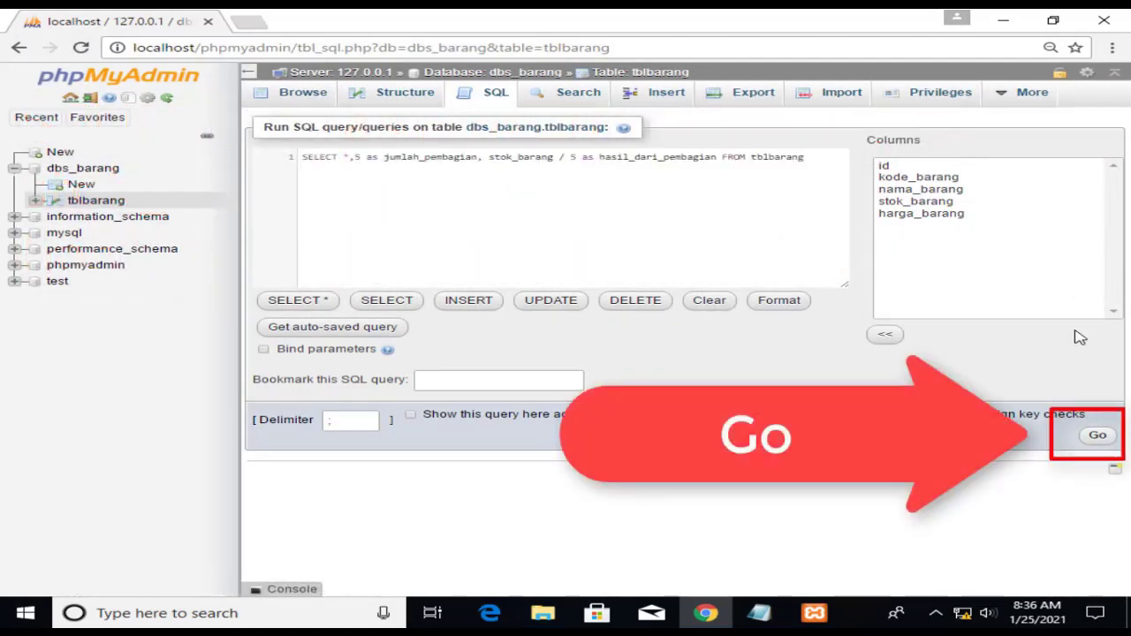
pyautogui.click(1097, 438)
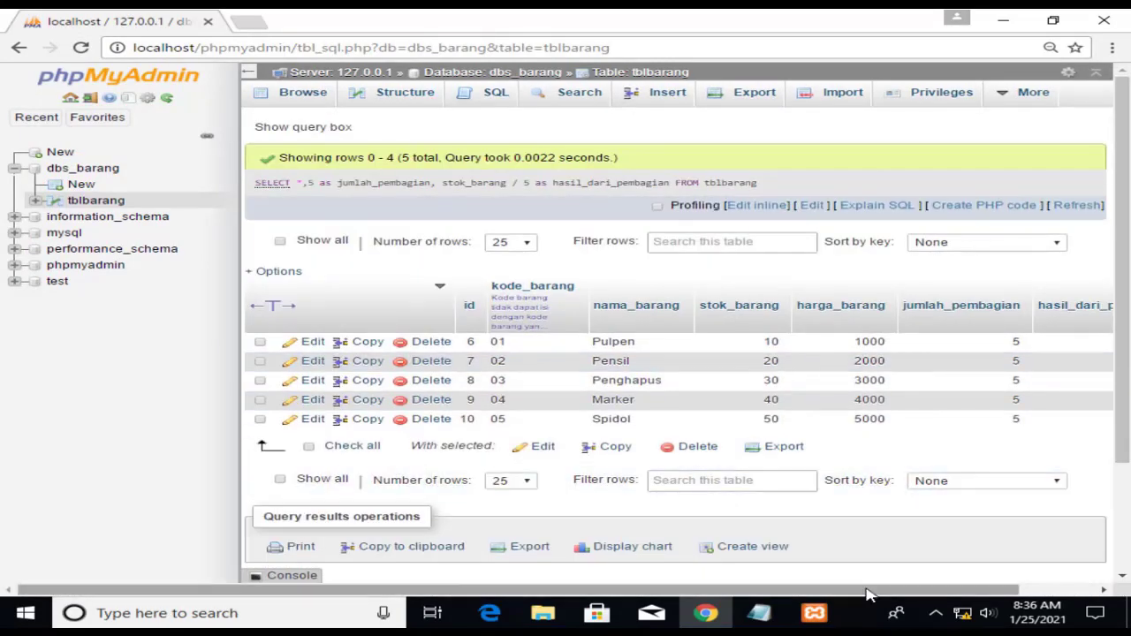
pyautogui.moveTo(867, 589); pyautogui.dragTo(981, 595)
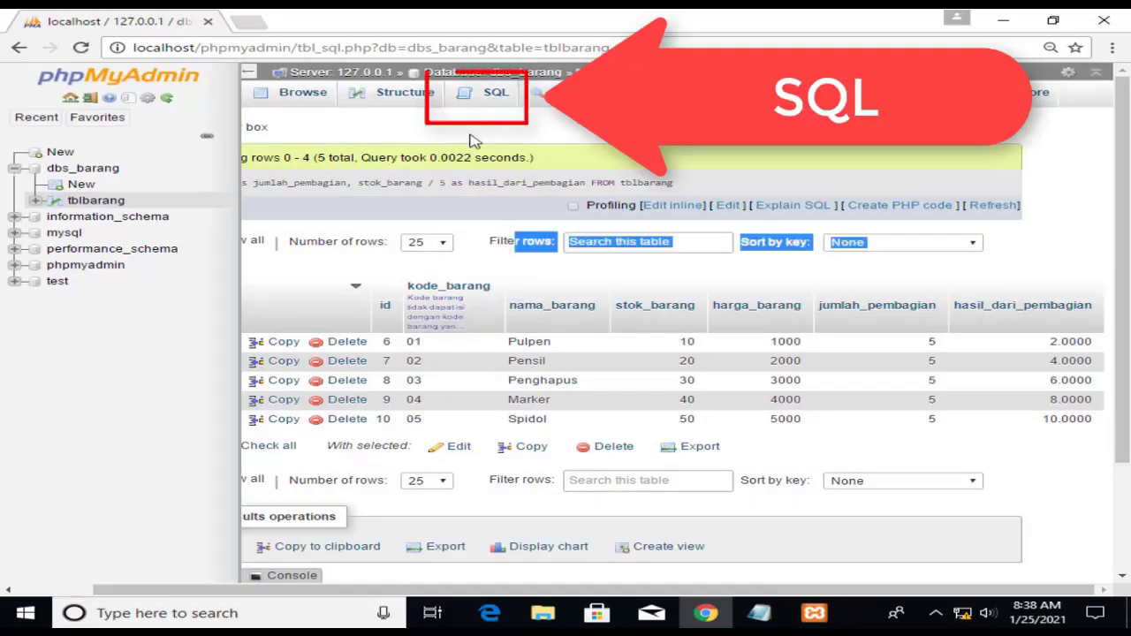
# - Replace the default query with SELECT max(stok_barang) as hasil_max FROM tblbarang and run it
pyautogui.click(478, 104)
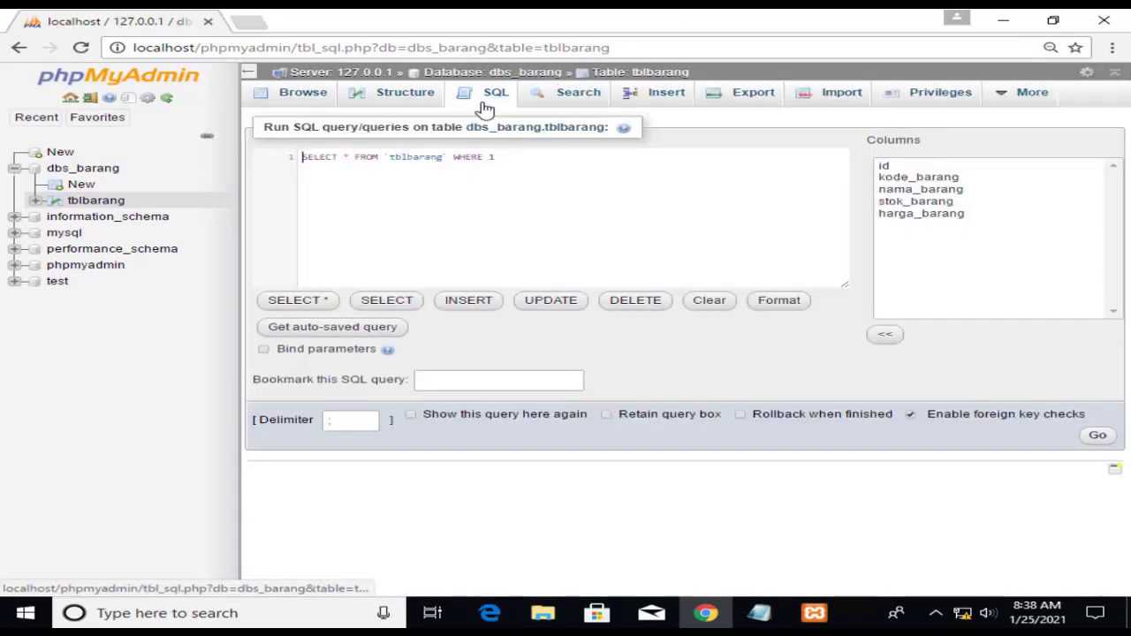
pyautogui.hotkey('ctrl', 'a')
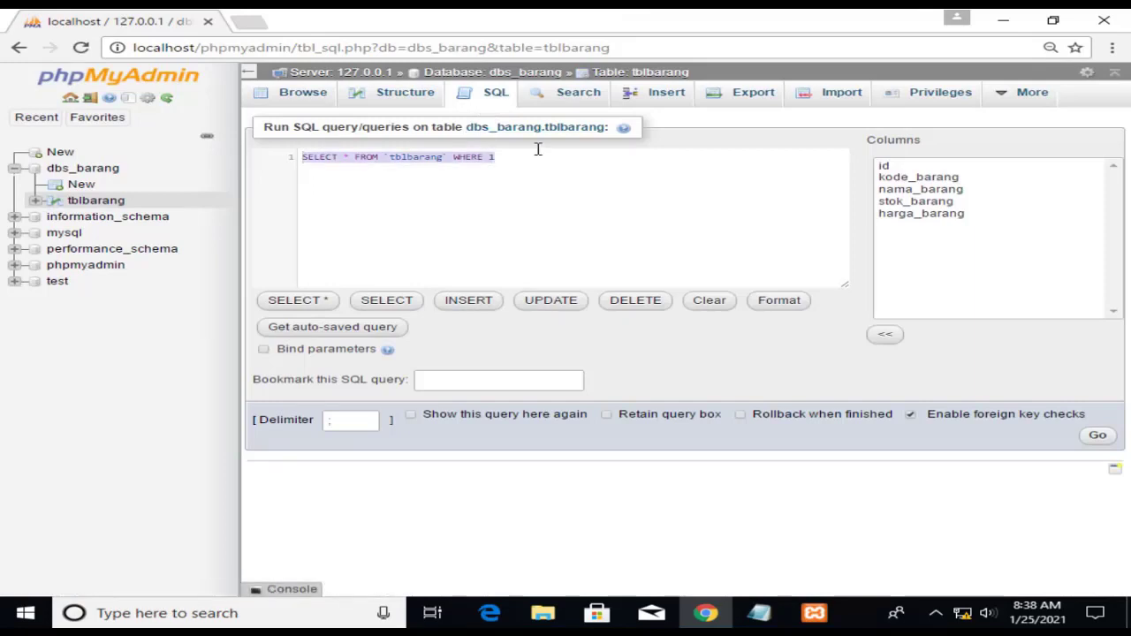
pyautogui.press('BackSpace')
pyautogui.hotkey('ctrl', 'v')
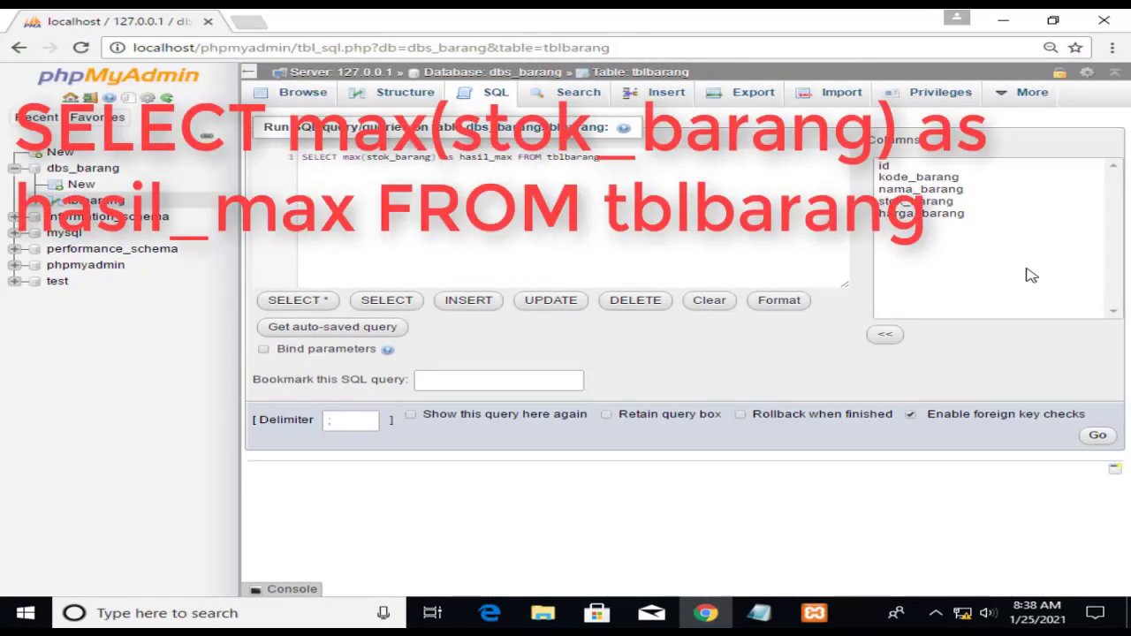
pyautogui.click(1110, 440)
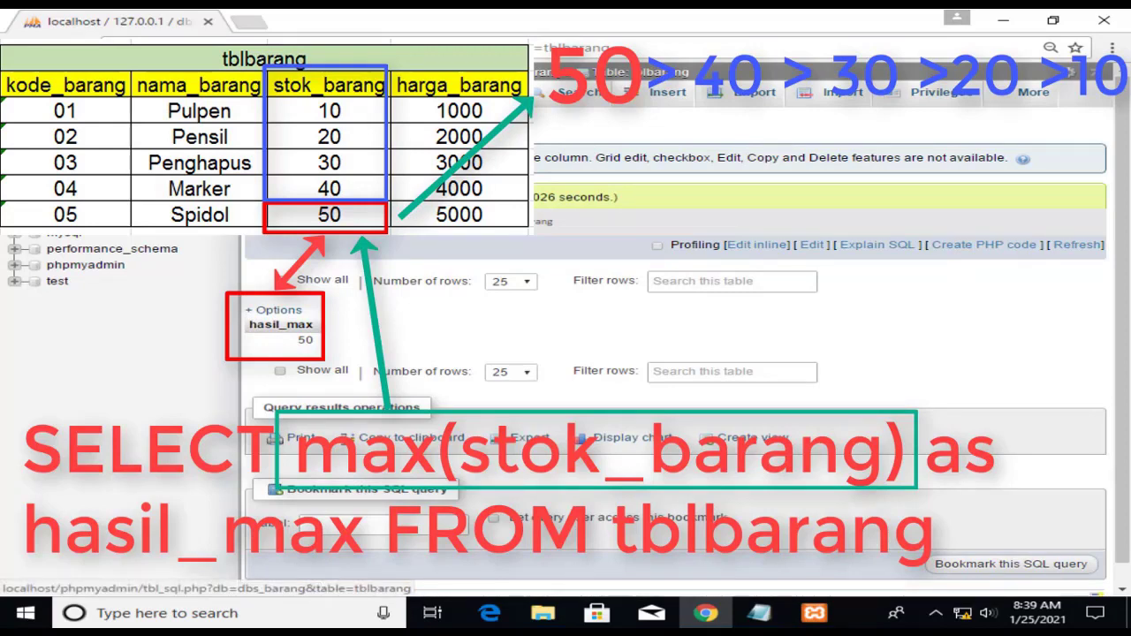
# - Replace the default query with SELECT min(harga_barang) as hasil_min FROM tblbarang and run it
pyautogui.click(493, 94)
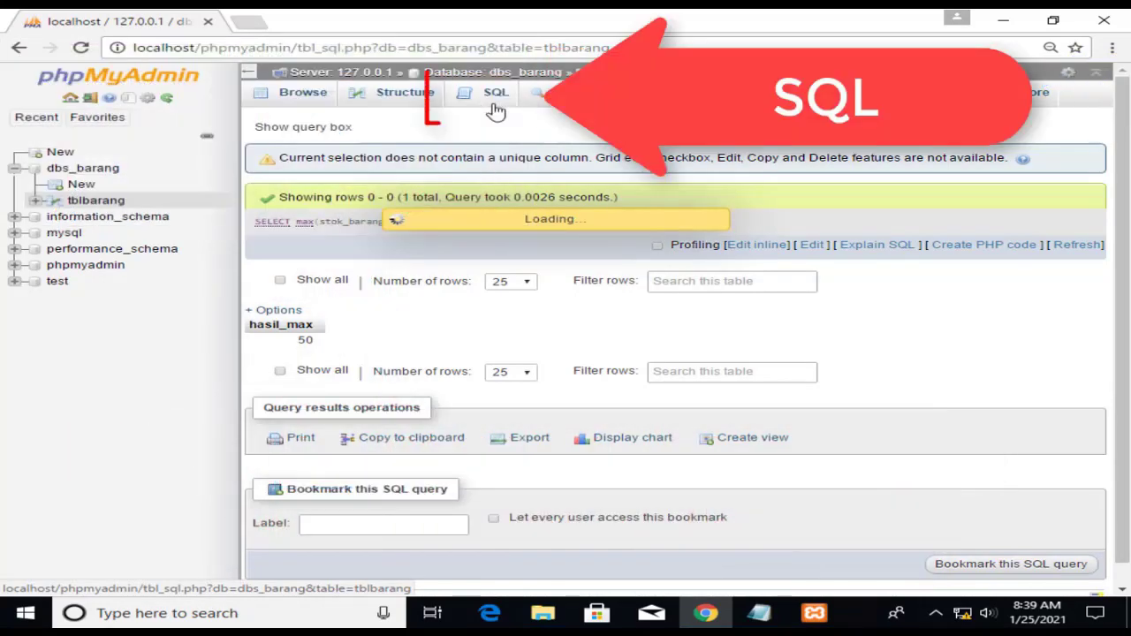
pyautogui.hotkey('ctrl', 'a')
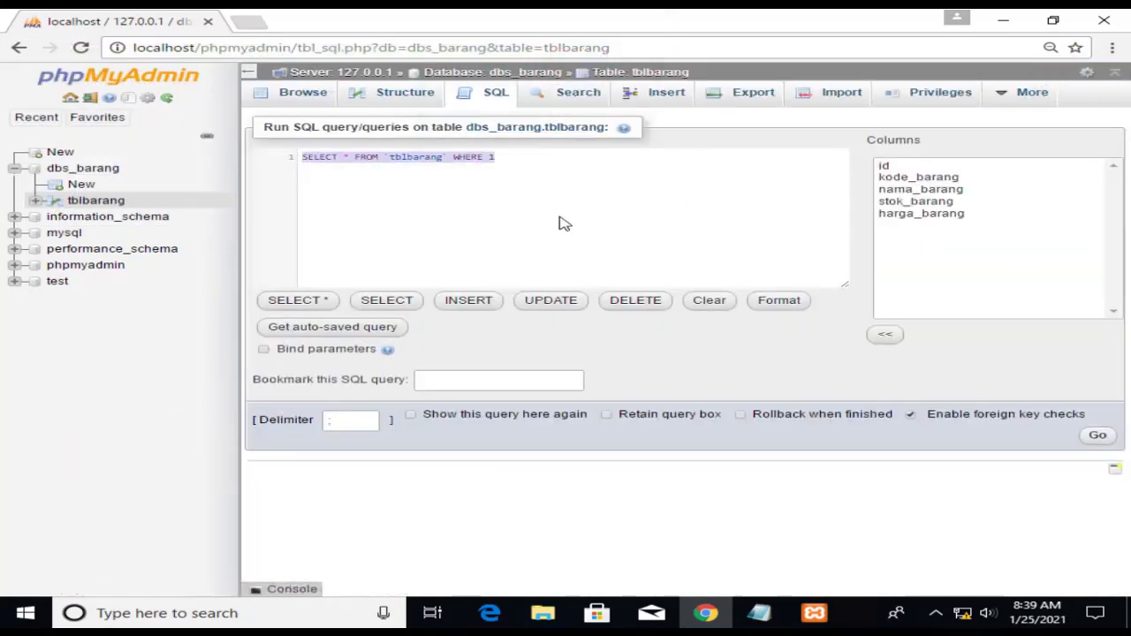
pyautogui.press('BackSpace')
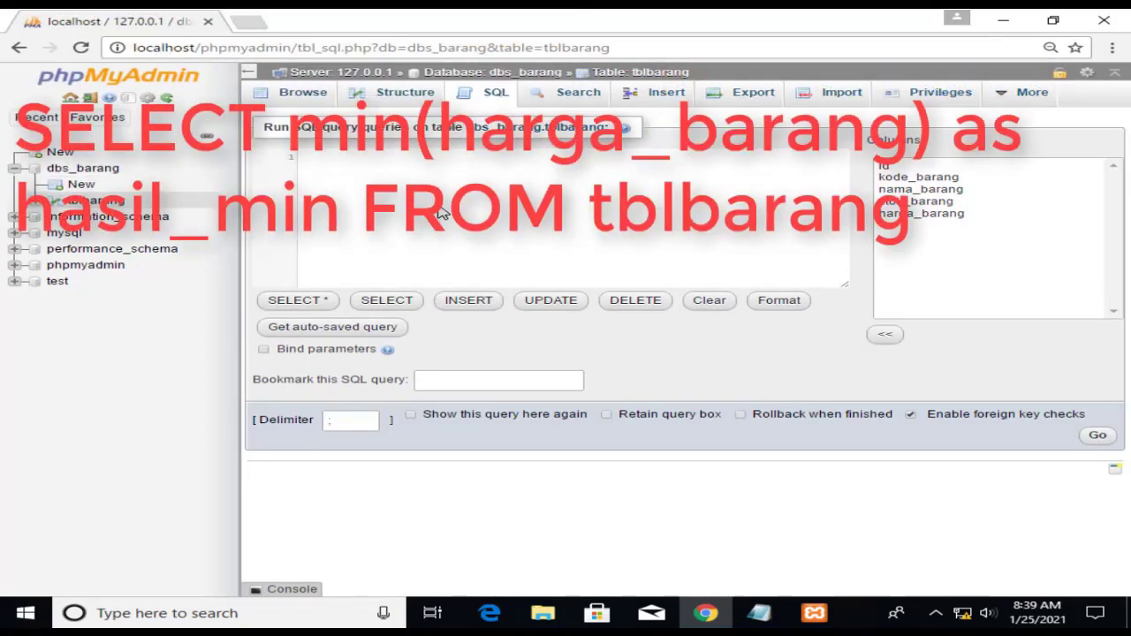
pyautogui.write('SELECT min(harga_barang) as hasil_min FROM tblbarang')
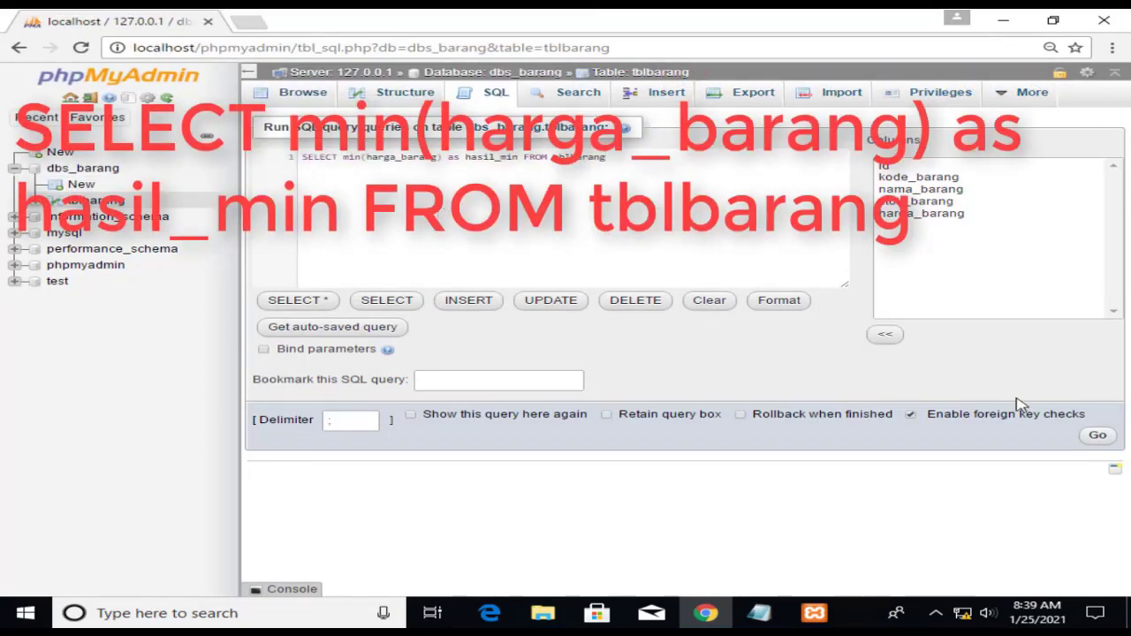
pyautogui.click(1094, 442)
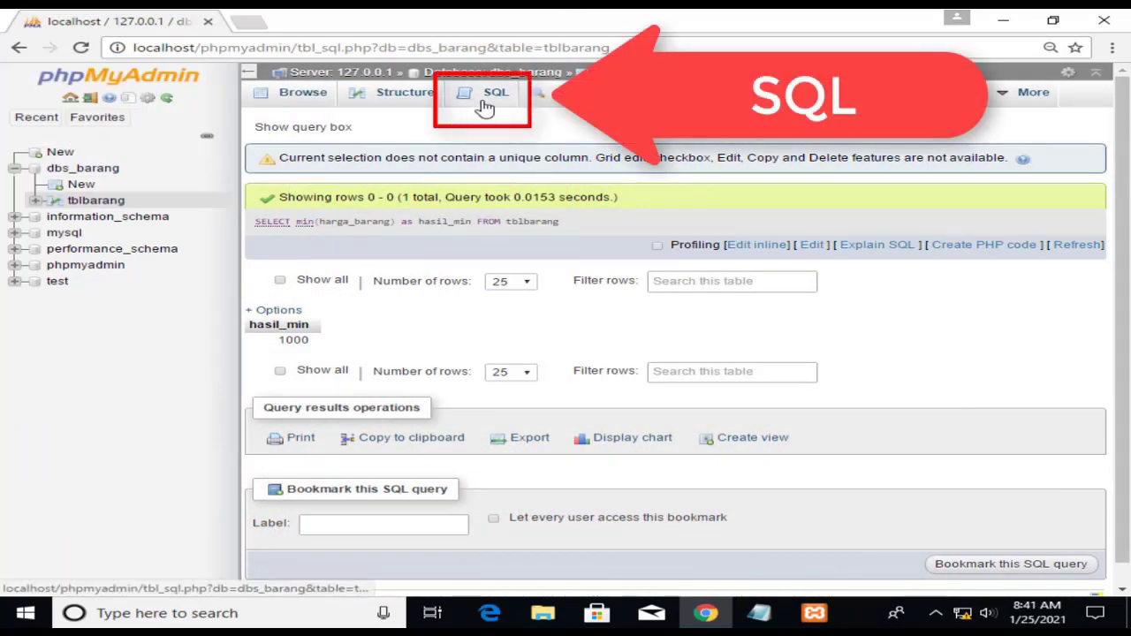
# - Run a new query for the average stock: SELECT avg(stok_barang) as hasil_average FROM tblbarang
pyautogui.click(485, 107)
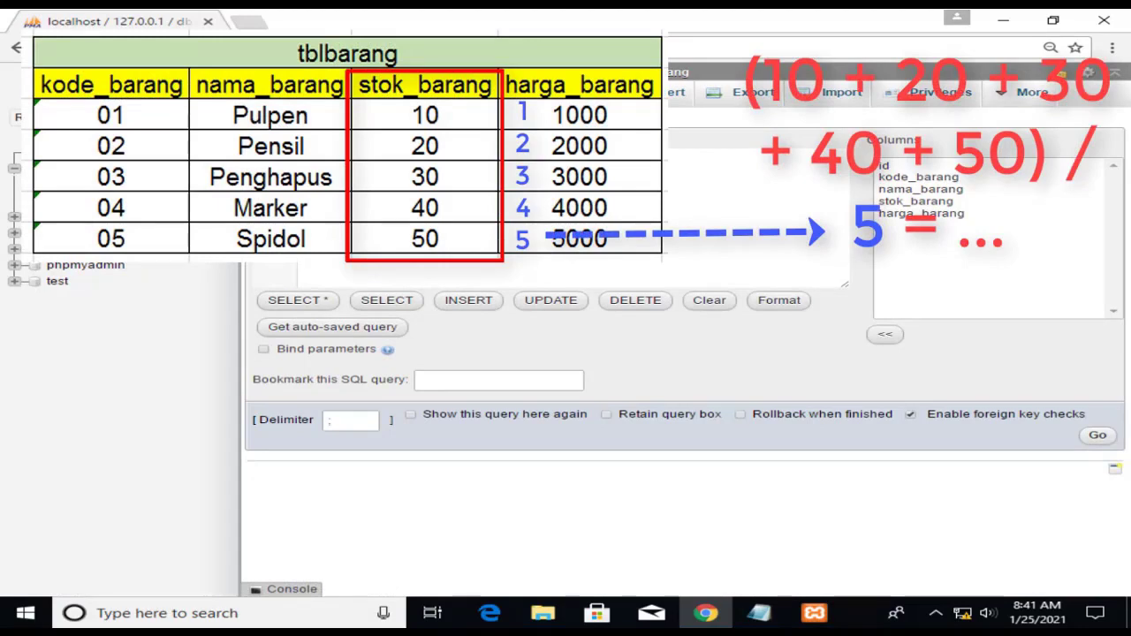
pyautogui.write('SELECT avg(stok_barang) as hasil_average FROM tblbarang')
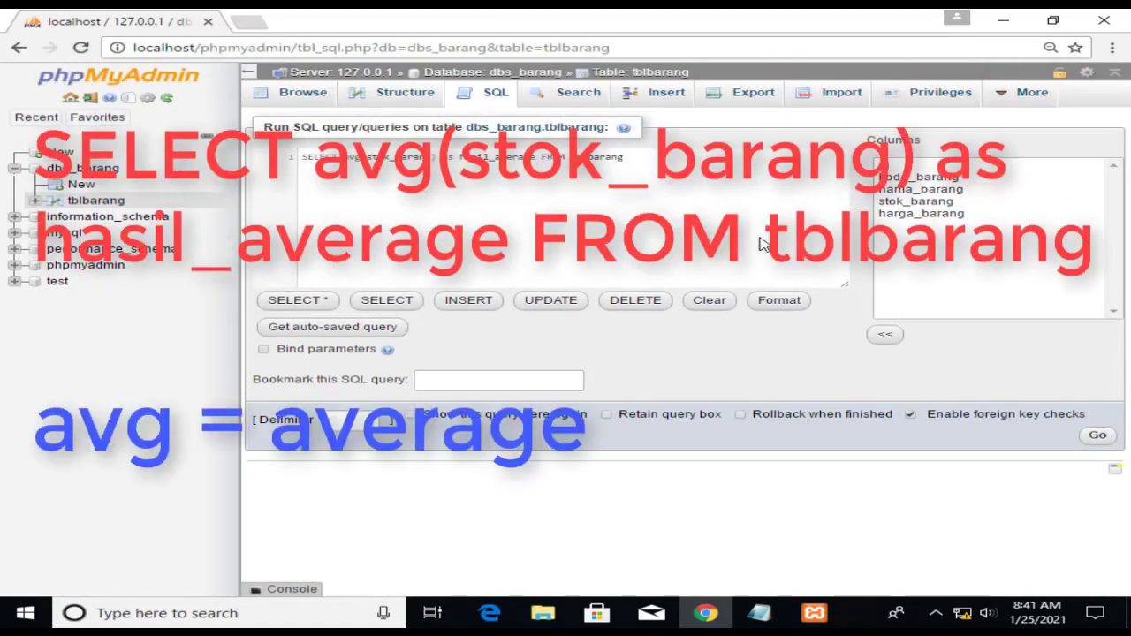
pyautogui.click(1110, 441)
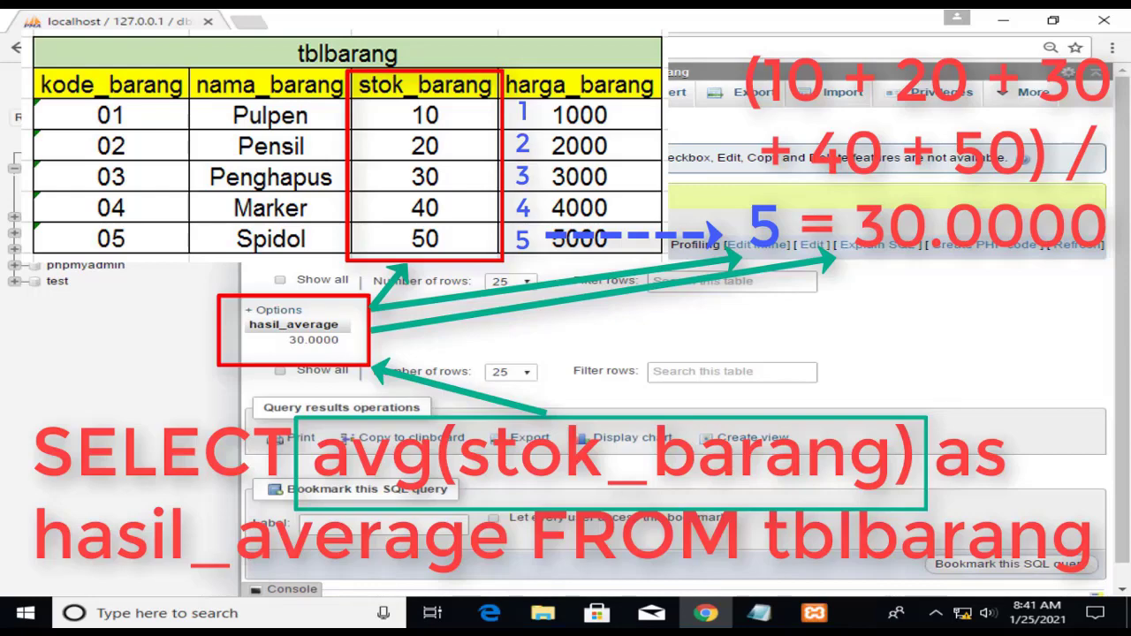
# - Run a new query for the total stock: SELECT sum(stok_barang) as hasil_sum FROM tblbarang
pyautogui.click(491, 96)
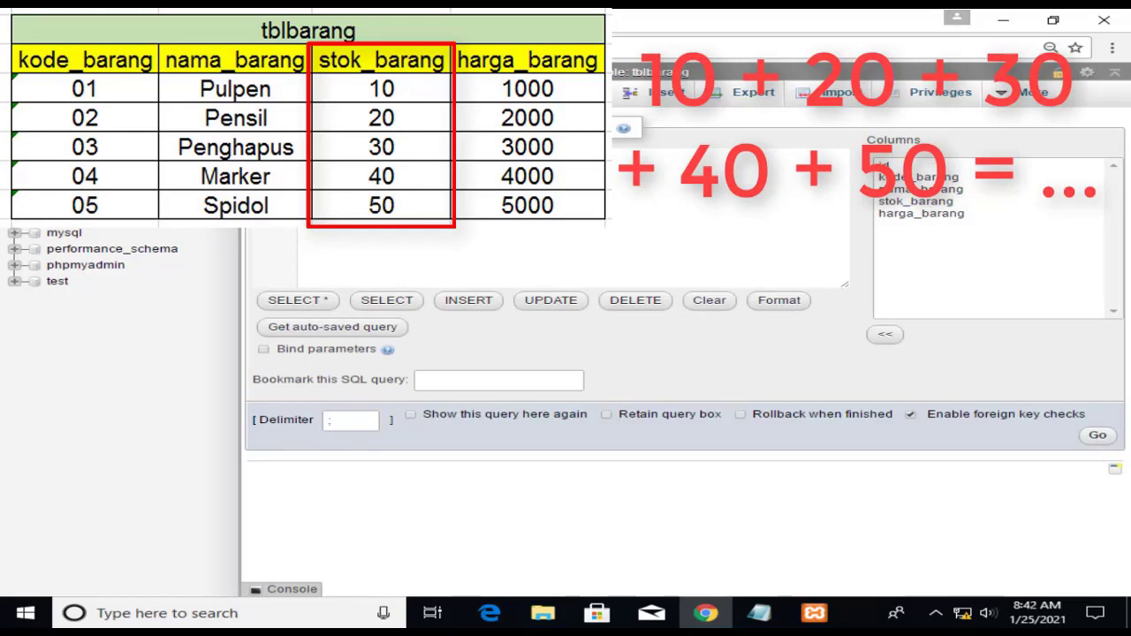
pyautogui.write('SELECT sum(stok_barang) as hasil_sum FROM tblbarang')
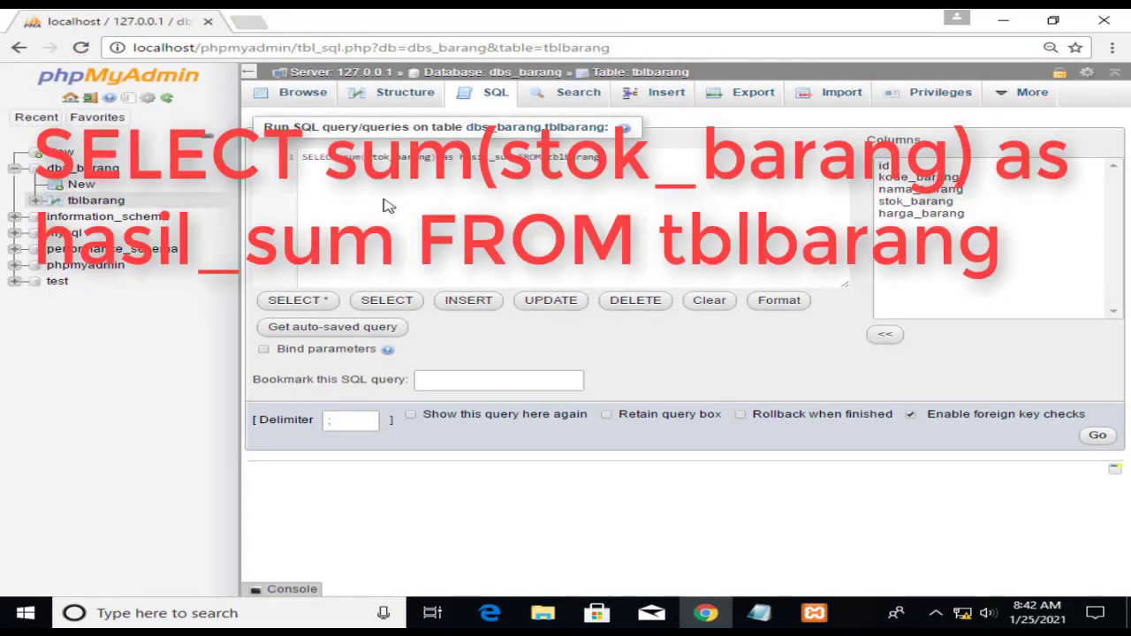
pyautogui.click(1098, 437)
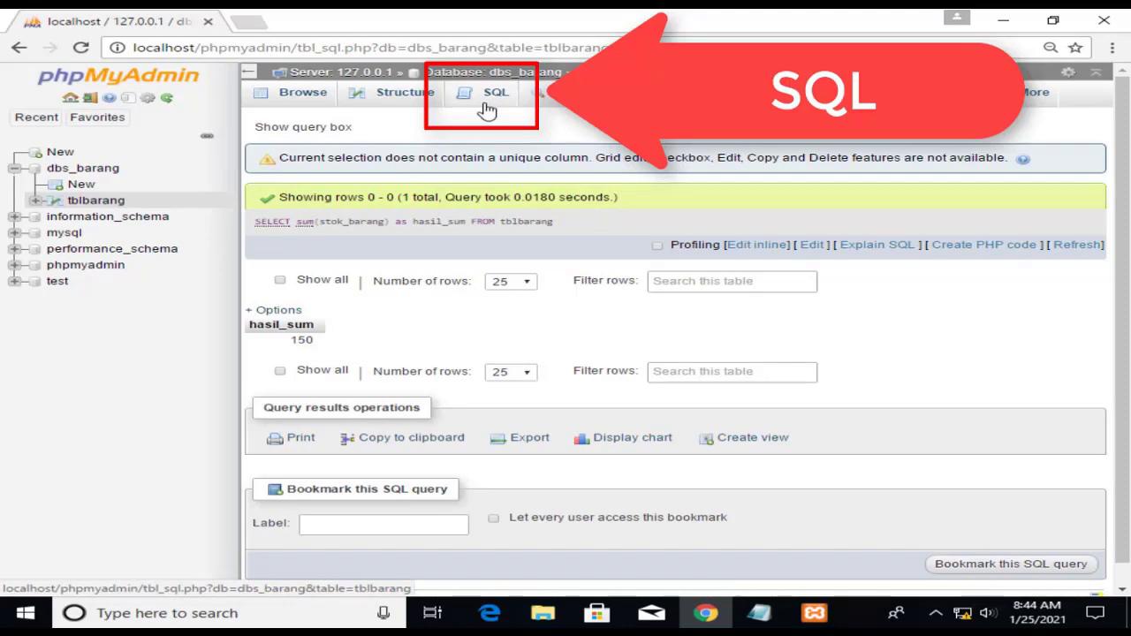
# - Run a new query for the record count: SELECT COUNT(*) as hasil_count FROM tblbarang
pyautogui.click(486, 110)
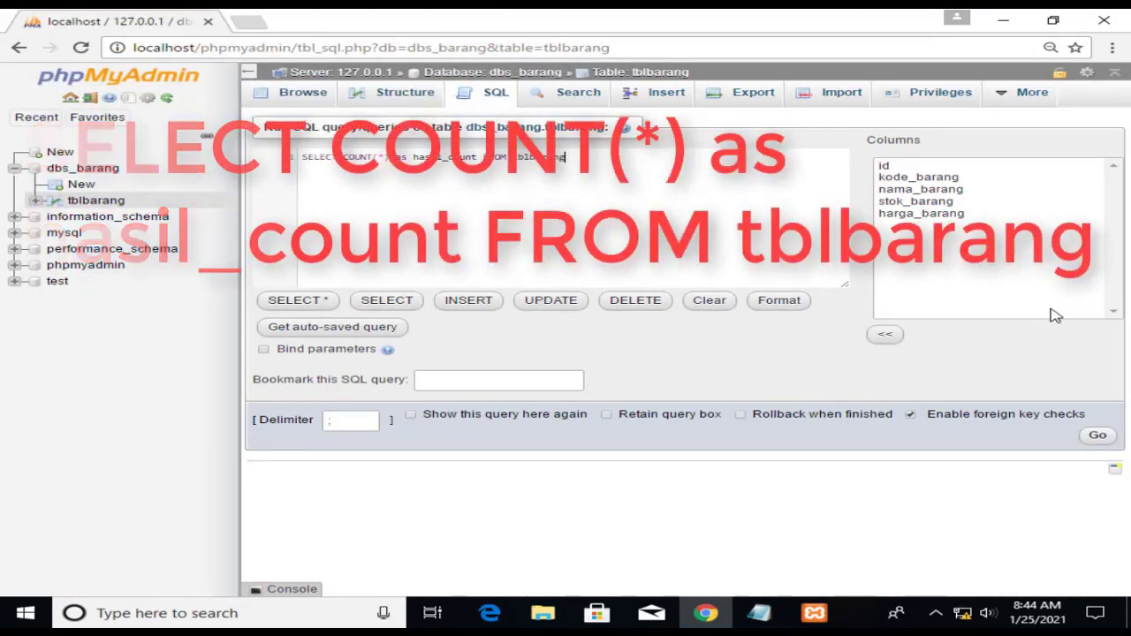
pyautogui.click(1113, 439)
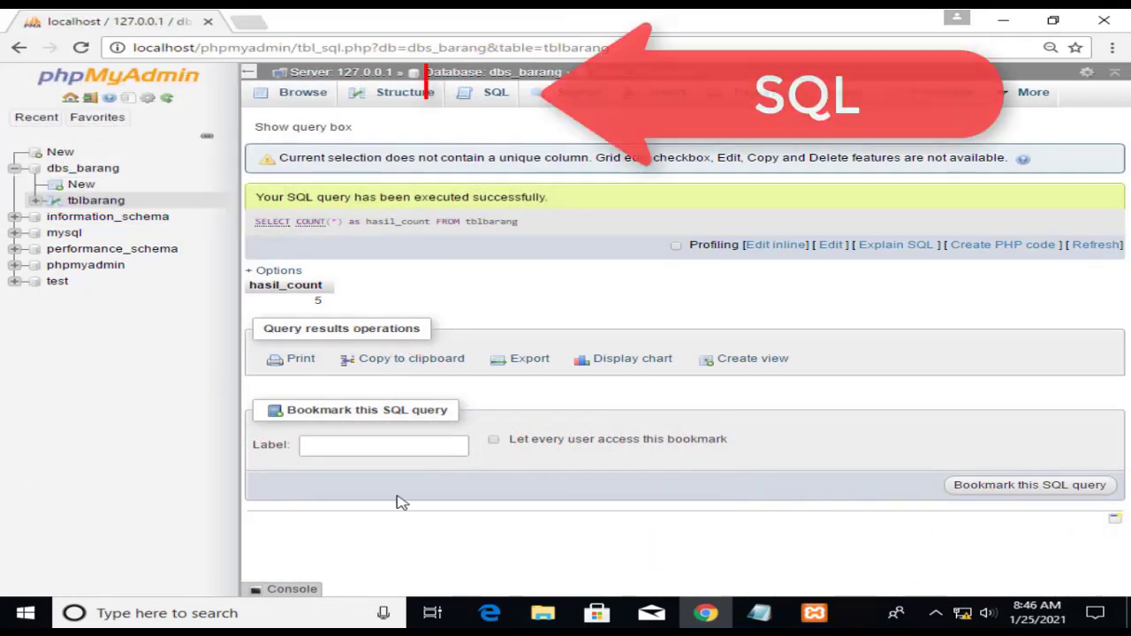
# - Run a new query for the highest-stock item: SELECT * FROM tblbarang where stok_barang in (SELECT max(stok_barang) FROM tblbarang)
pyautogui.click(493, 109)
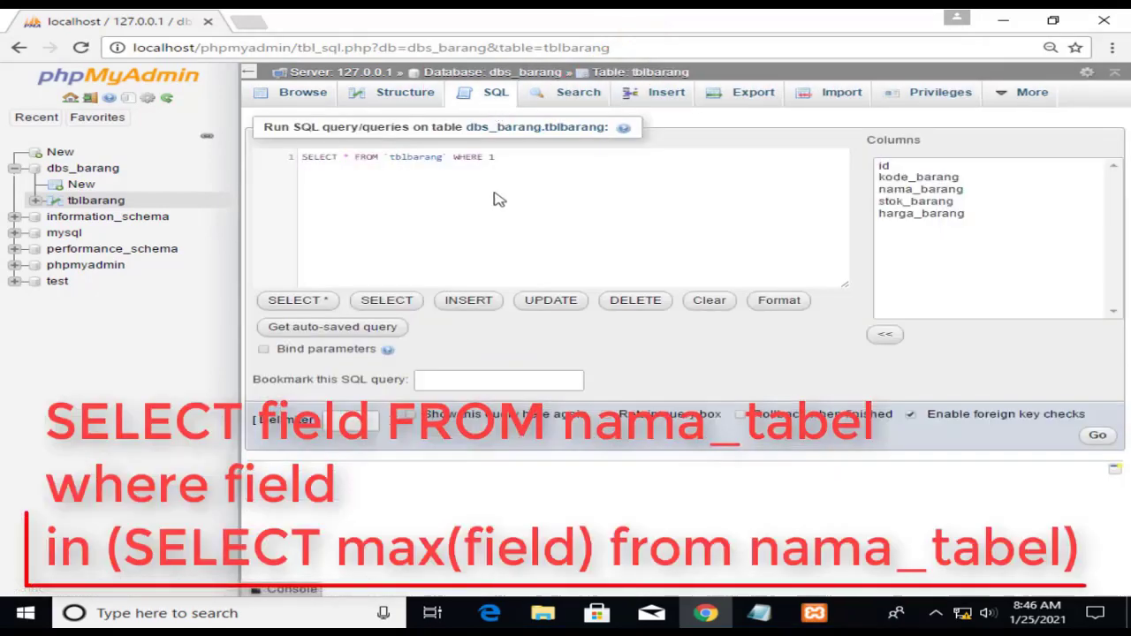
pyautogui.hotkey('ctrl', 'a')
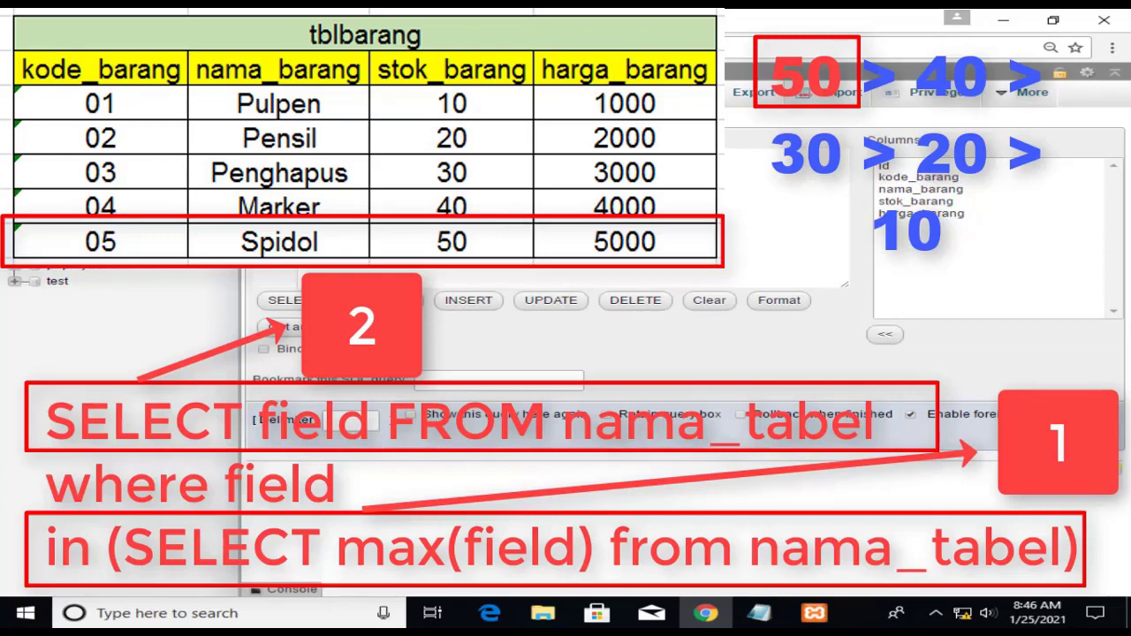
pyautogui.write('SELECT * FROM tblbarang where stok_barang in (SELECT max(stok_barang) FROM tblbarang)')
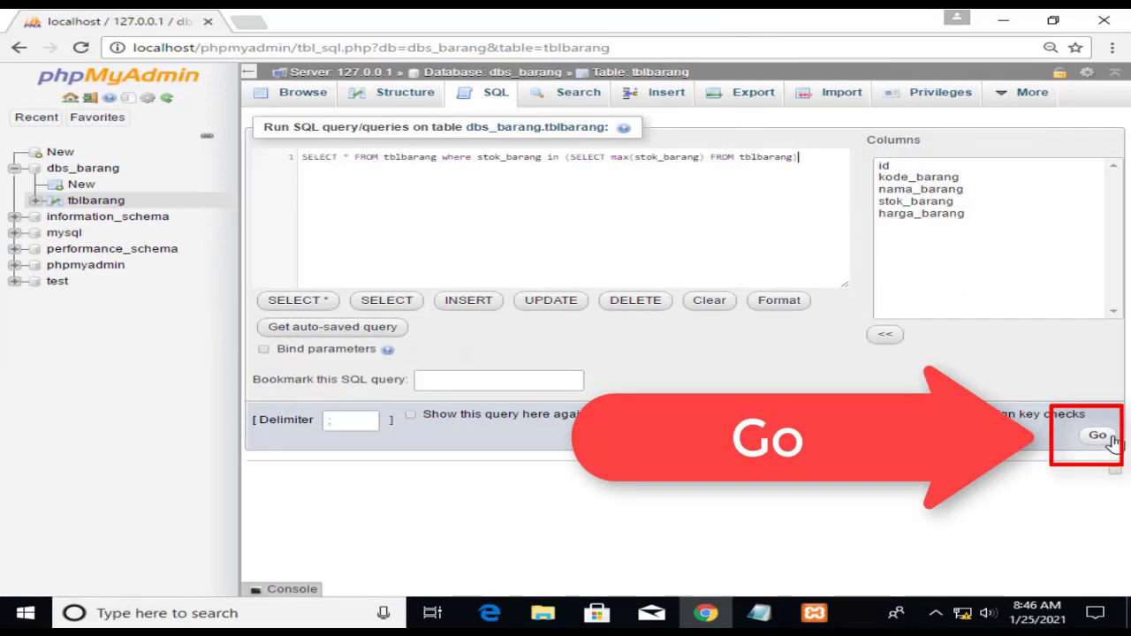
pyautogui.click(1097, 435)
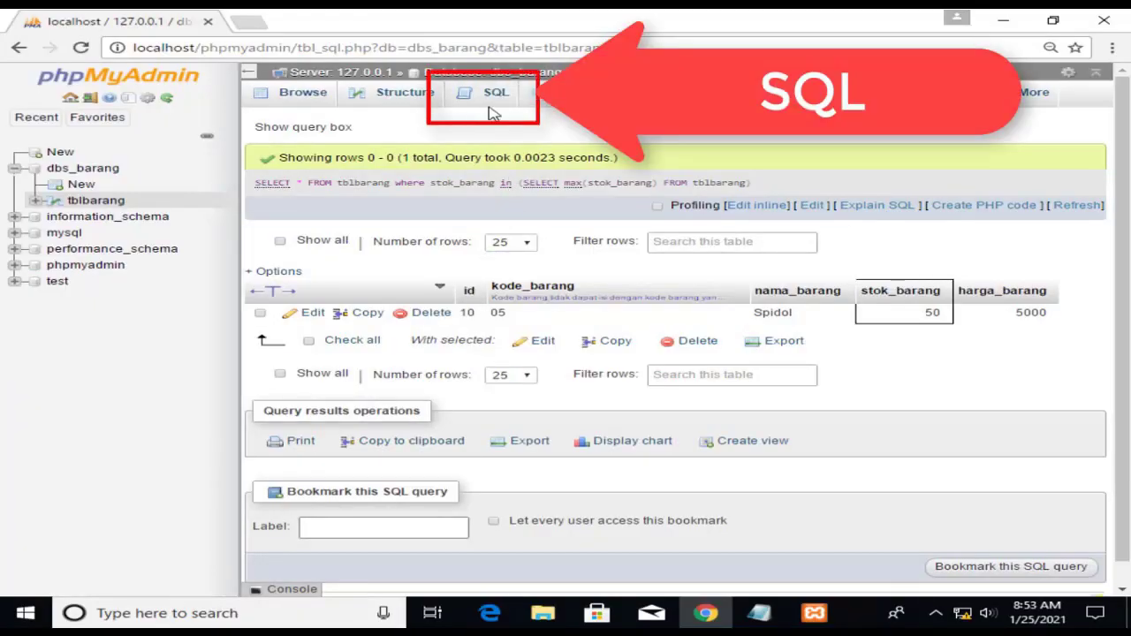
# - Run a new query for the lowest-priced item: SELECT * FROM tblbarang where harga_barang in (SELECT min(harga_barang) FROM tblbarang)
pyautogui.click(491, 110)
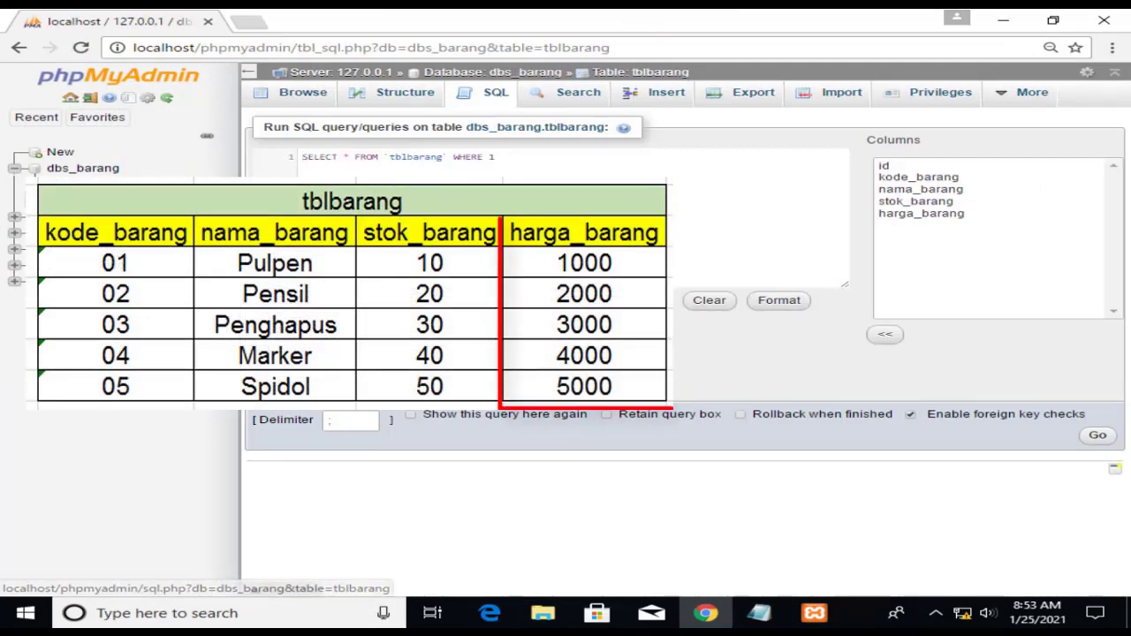
pyautogui.hotkey('ctrl', 'a')
pyautogui.press('BackSpace')
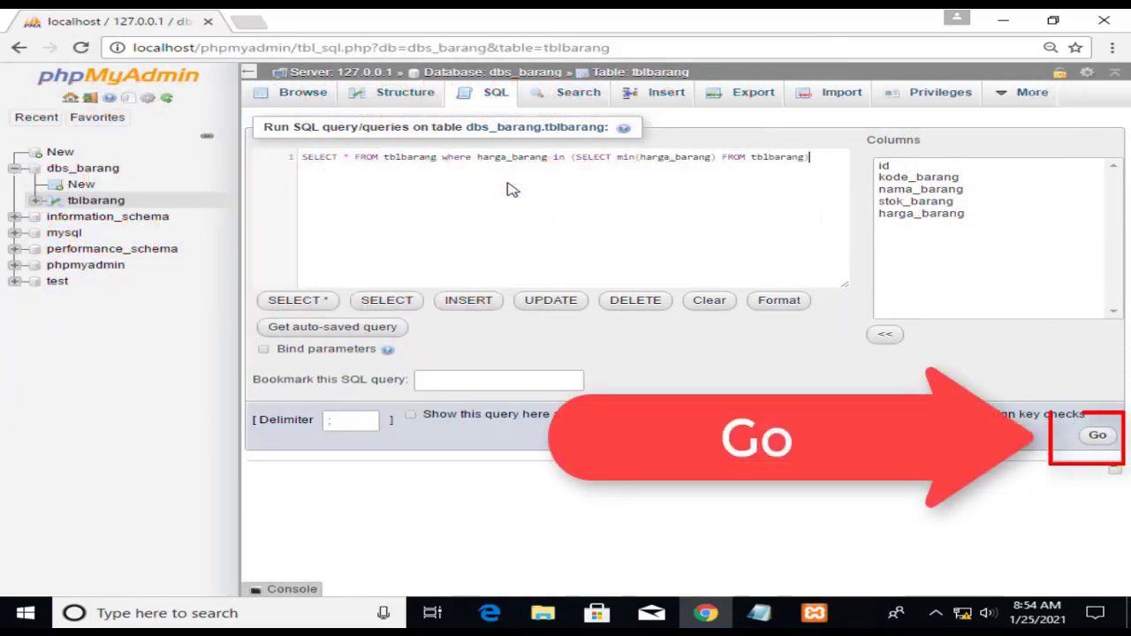
pyautogui.click(1099, 442)
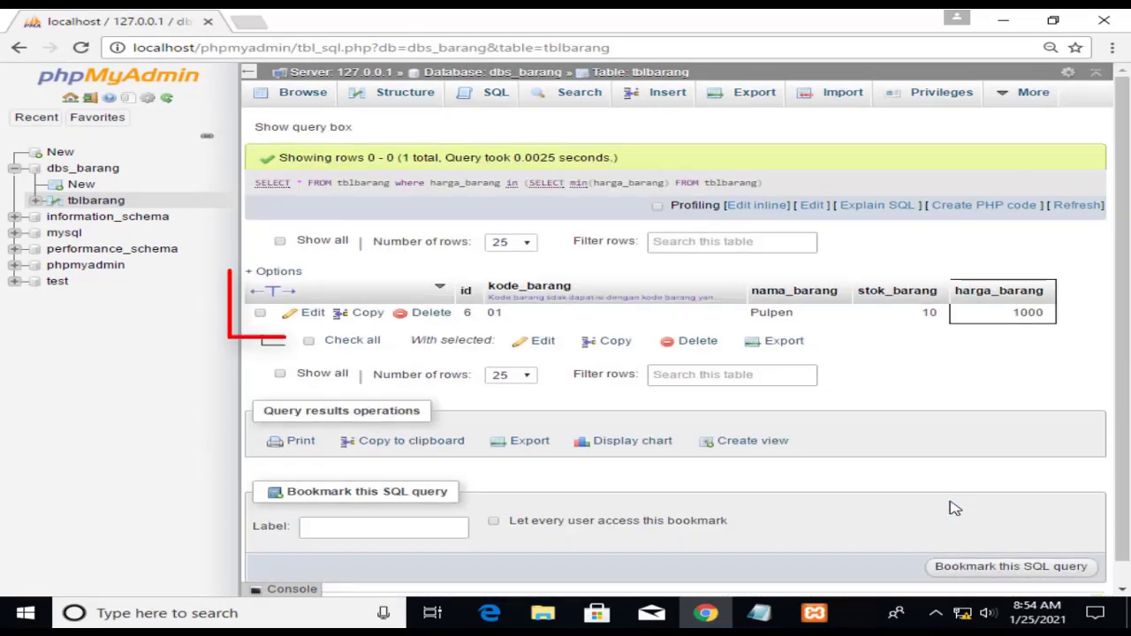